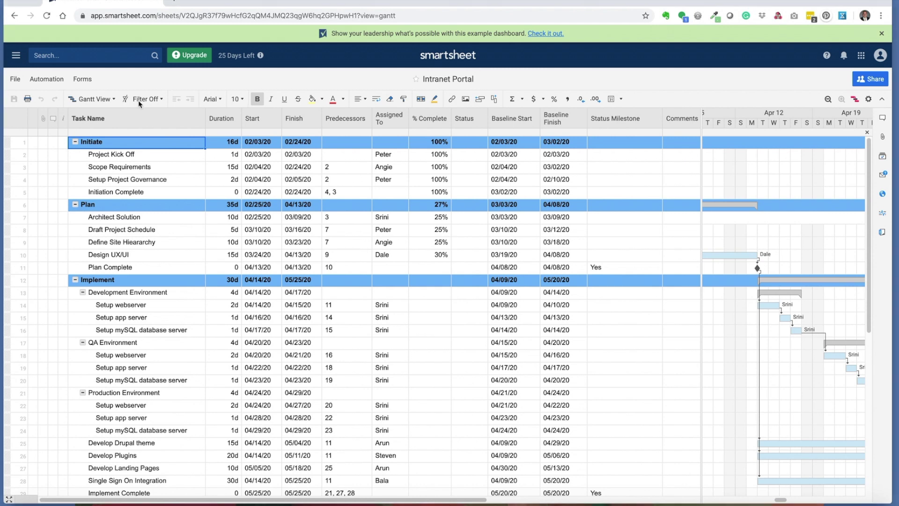
- Apply the In-Process Tasks filter (% Complete not 1 and above 0), leaving 5 of 42 rows
click(152, 100)
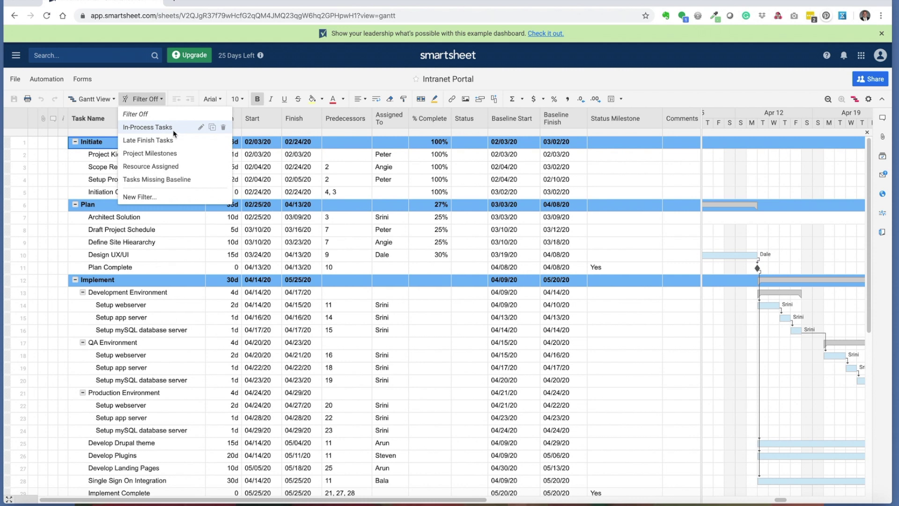
click(135, 99)
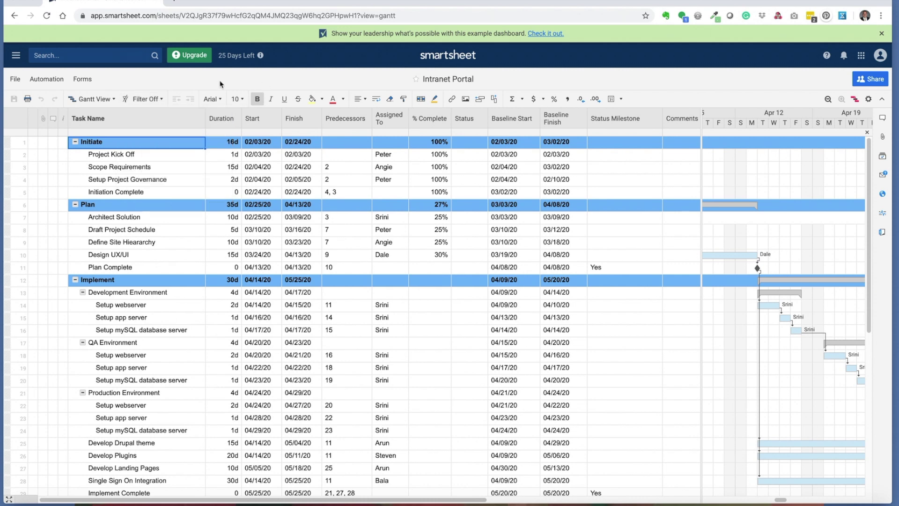
click(135, 100)
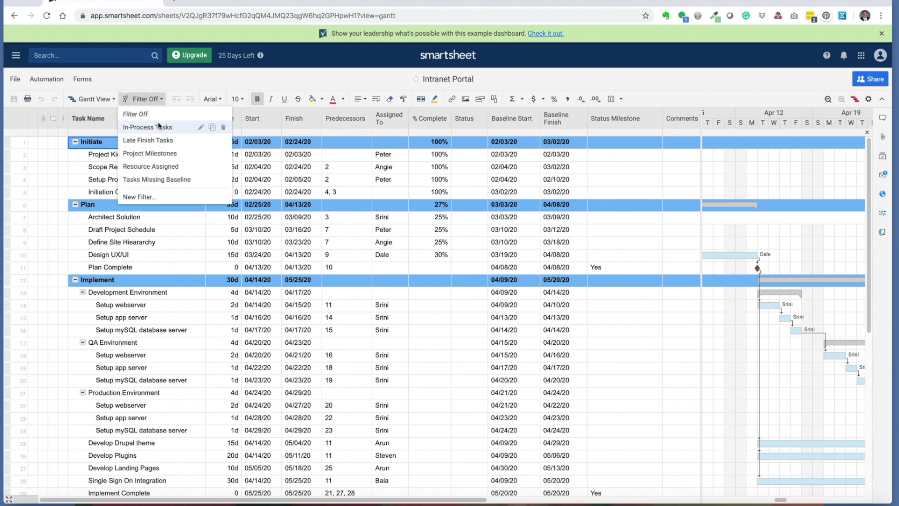
click(200, 130)
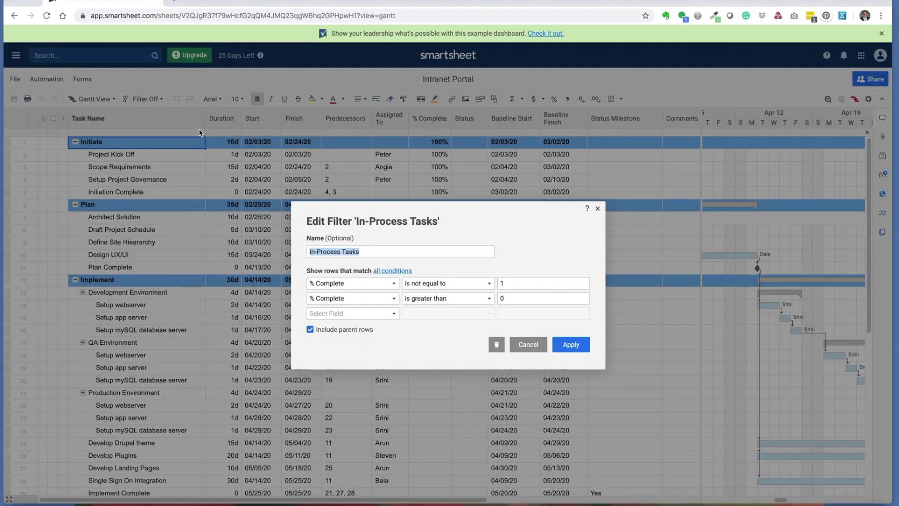
click(412, 249)
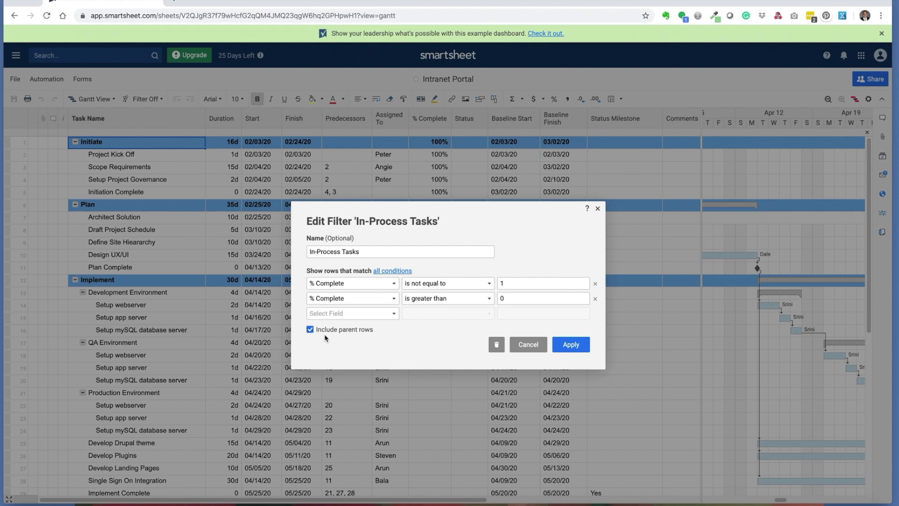
click(568, 347)
click(147, 141)
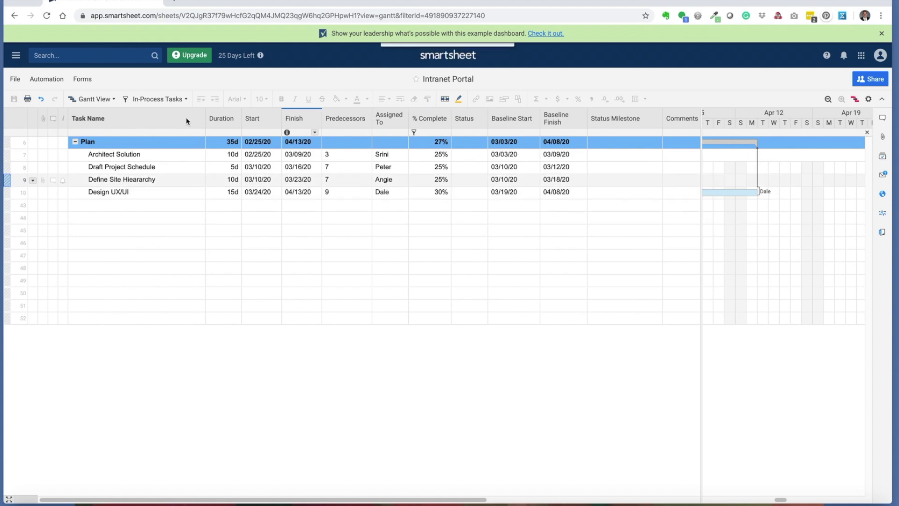
click(184, 100)
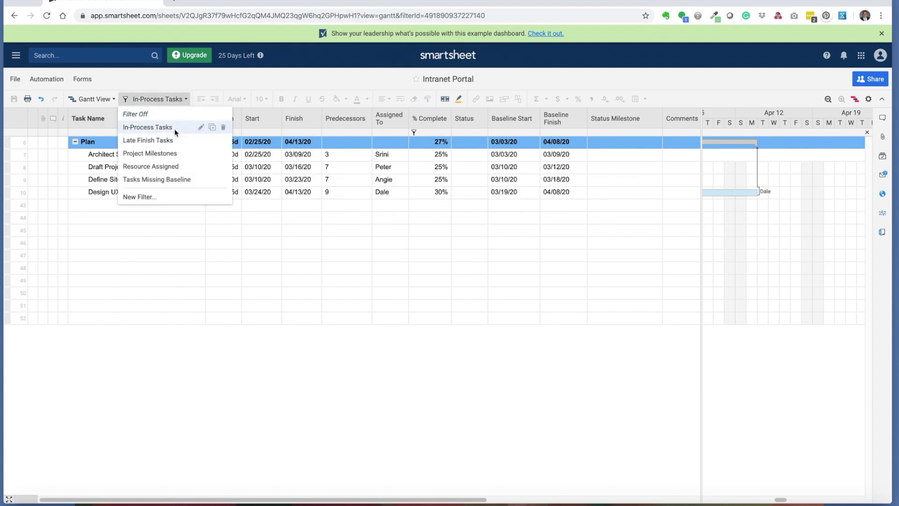
- Switch to the Tasks Missing Baseline filter, leaving only Inspect, Deploy and Close
click(173, 179)
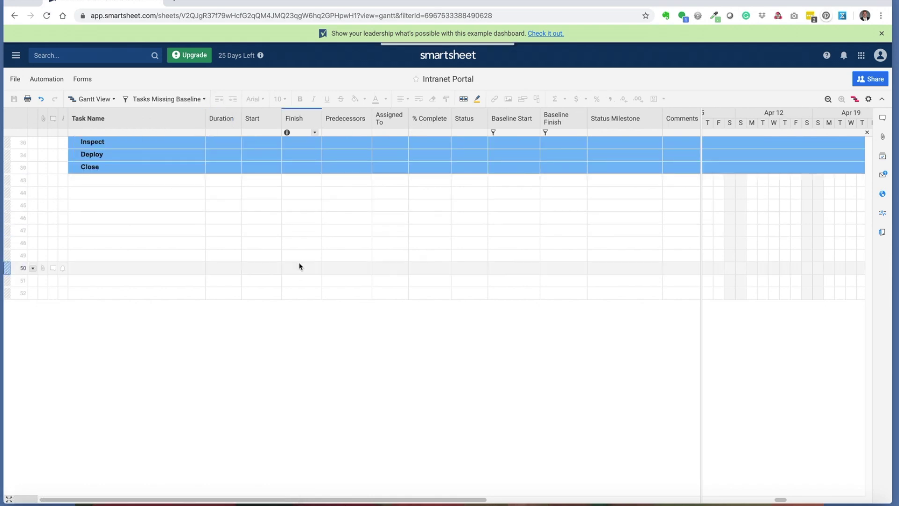
click(202, 101)
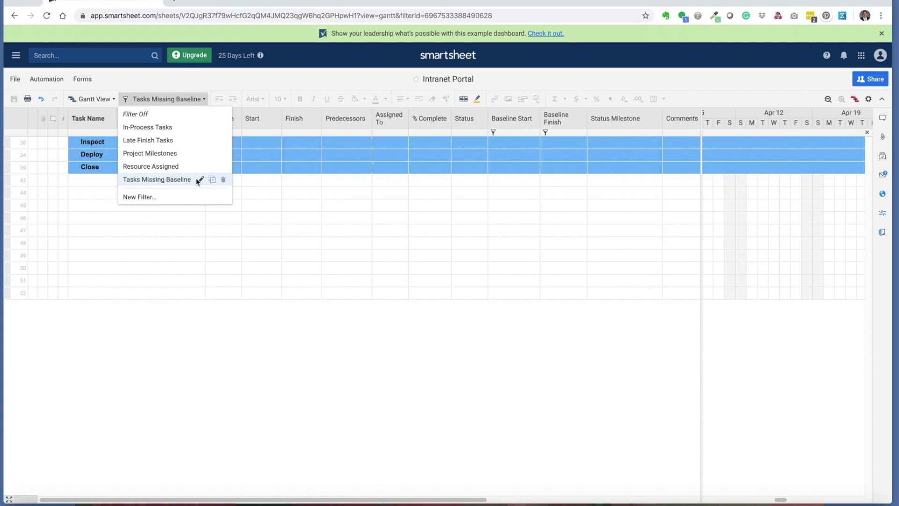
- Turn filtering off and review the Baseline Start column's Date properties without changing them
click(136, 114)
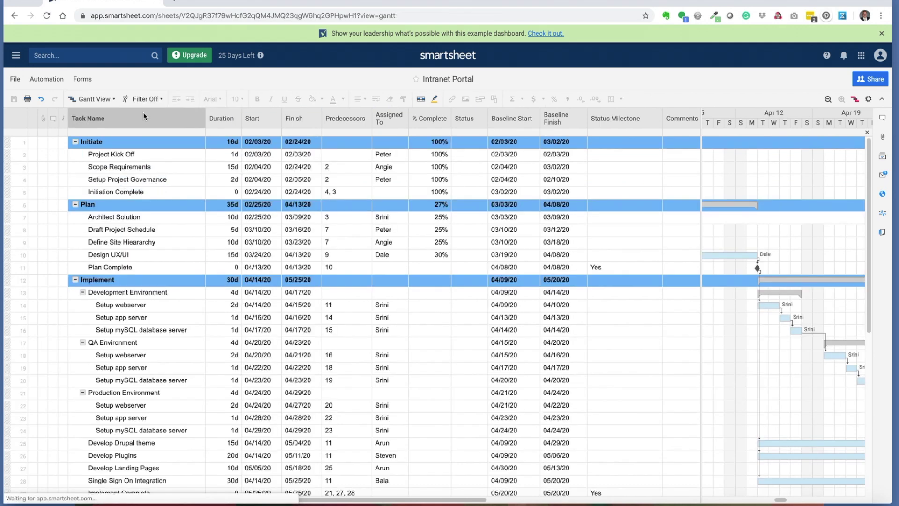
double_click(511, 112)
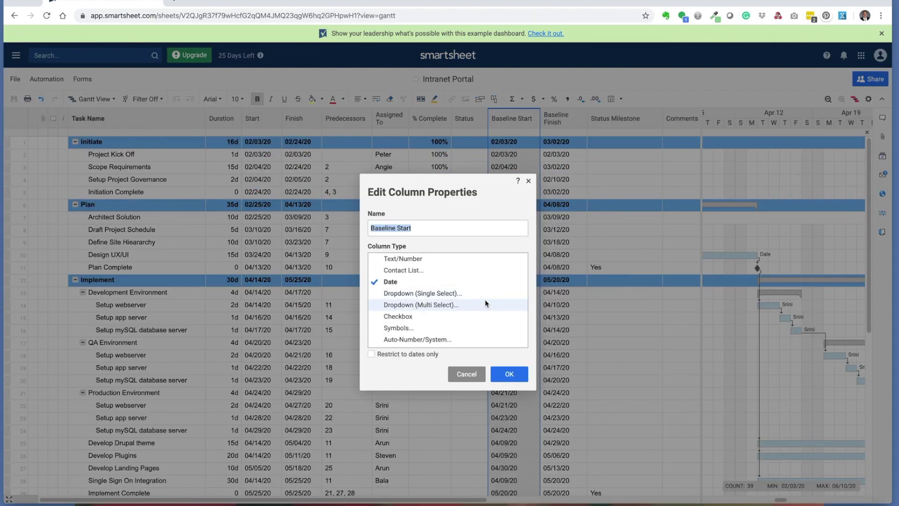
click(473, 225)
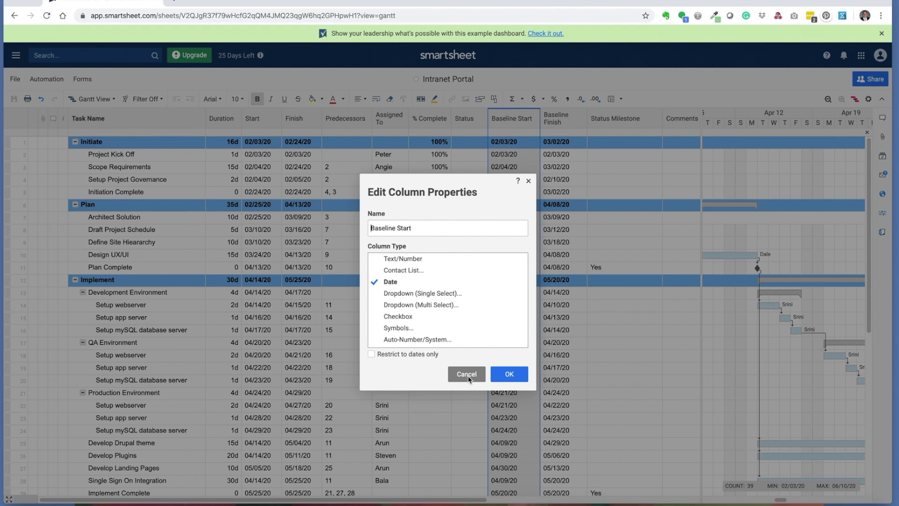
click(468, 375)
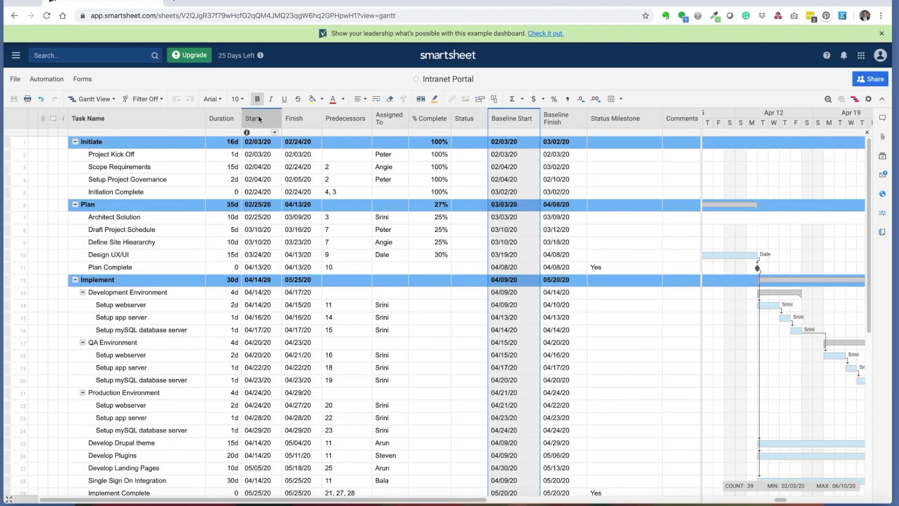
- Select the Start and Finish columns on the full Intranet Portal sheet
click(270, 117)
click(293, 118)
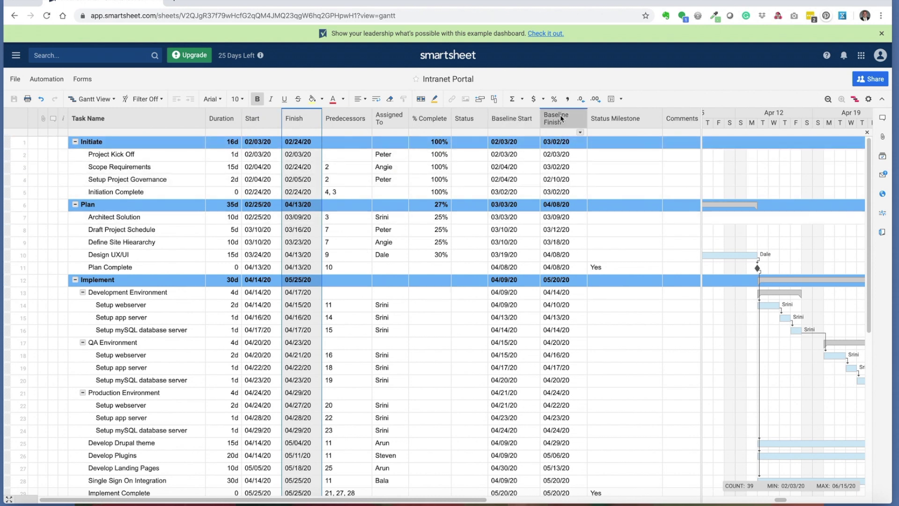
click(162, 101)
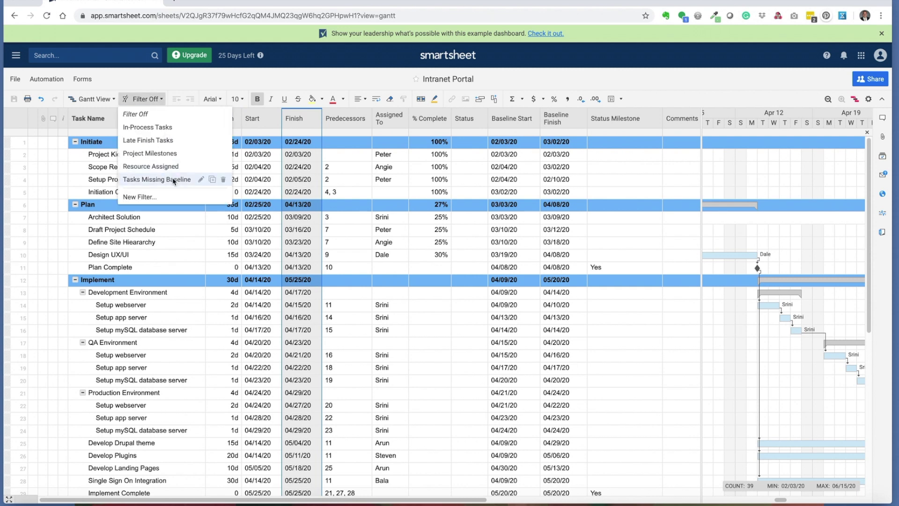
- Apply Tasks Missing Baseline (3 of 42 rows), then switch to the Late Finish Tasks filter
click(157, 179)
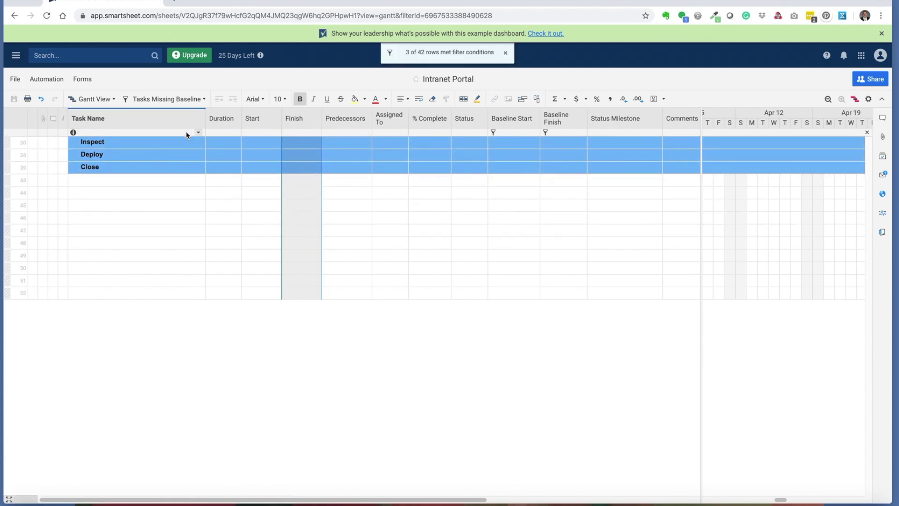
click(203, 100)
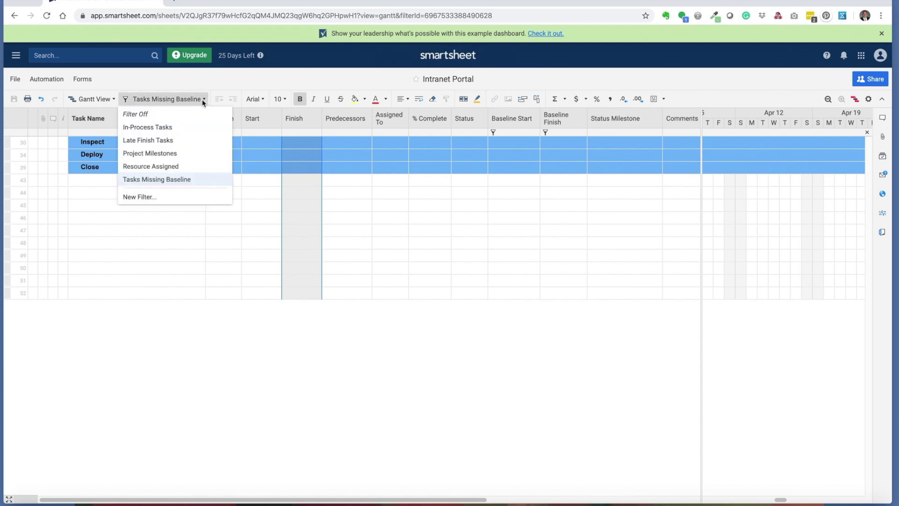
click(168, 140)
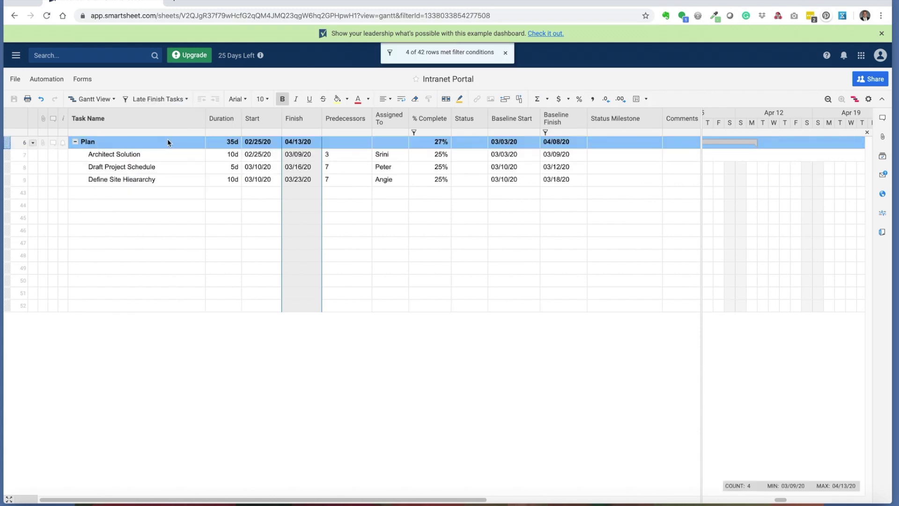
- Change the Late Finish Tasks filter's Baseline Finish cutoff to 04/09/20 and apply it
click(187, 100)
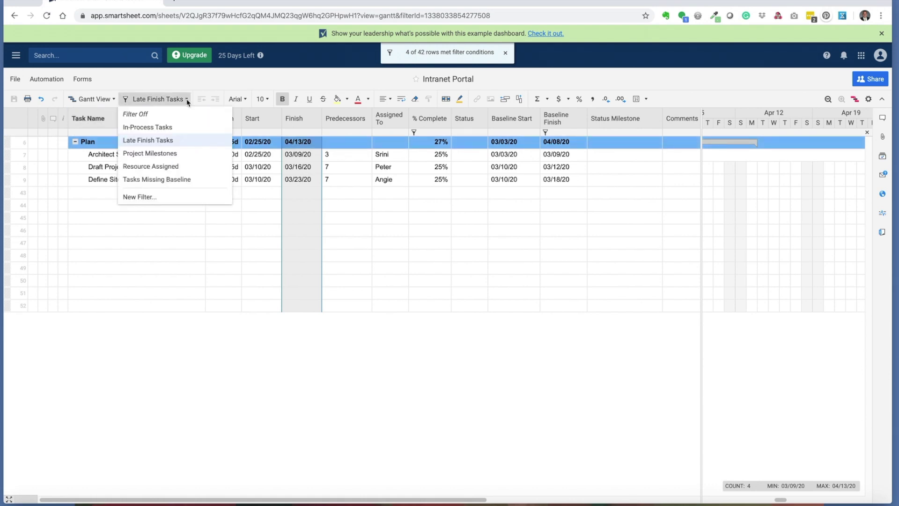
click(200, 140)
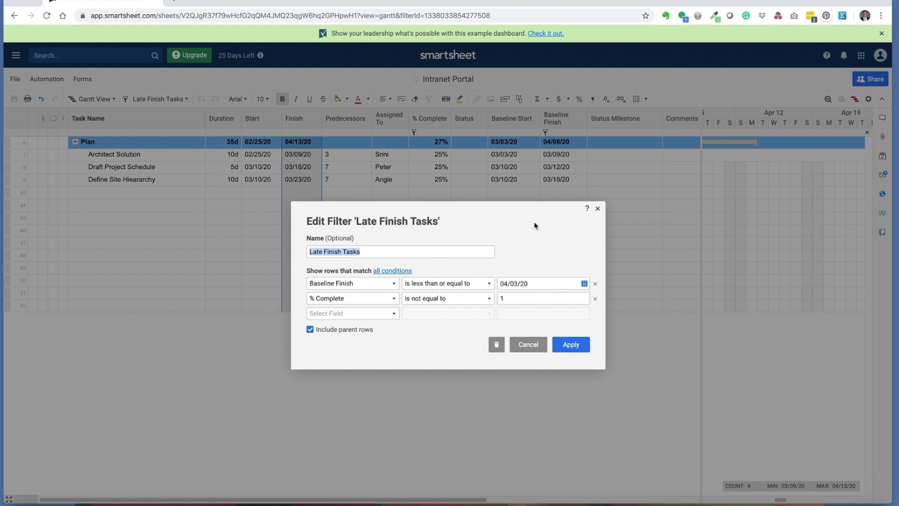
click(584, 284)
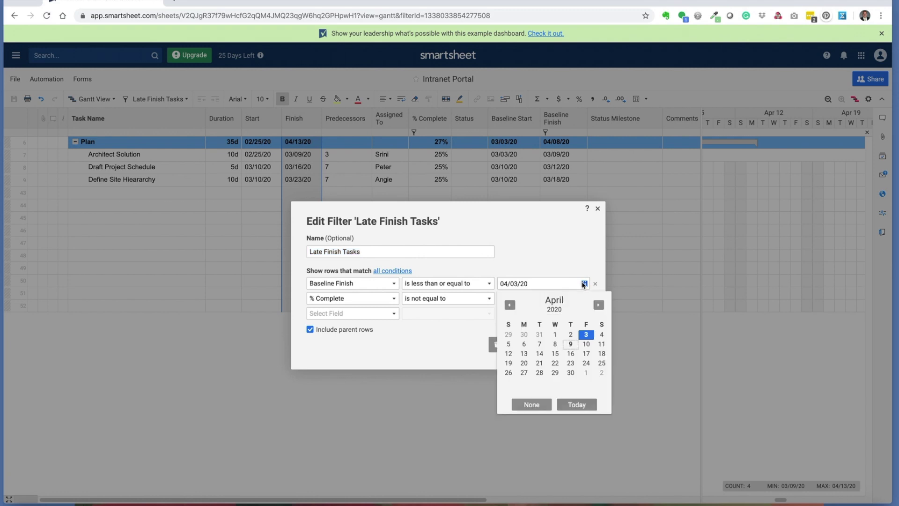
click(571, 344)
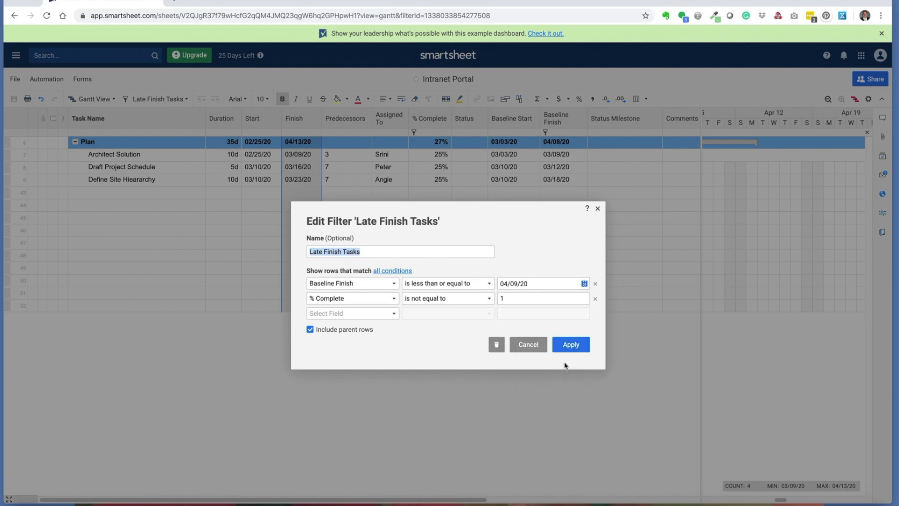
click(571, 345)
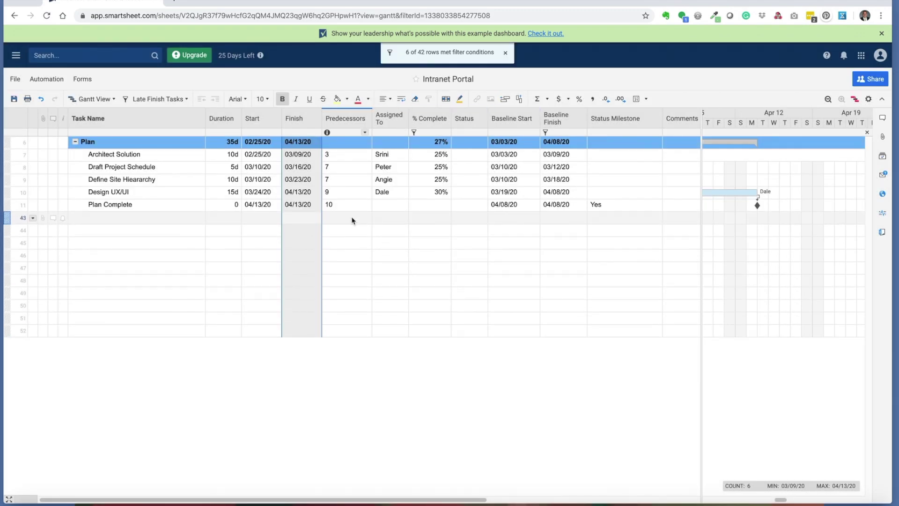
click(353, 220)
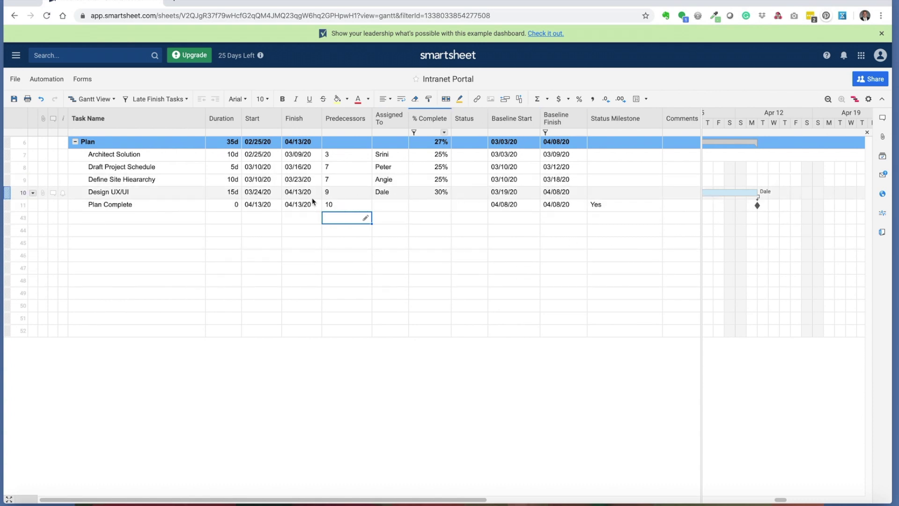
- Bring up the saved filters list from the Late Finish Tasks filter button
click(186, 100)
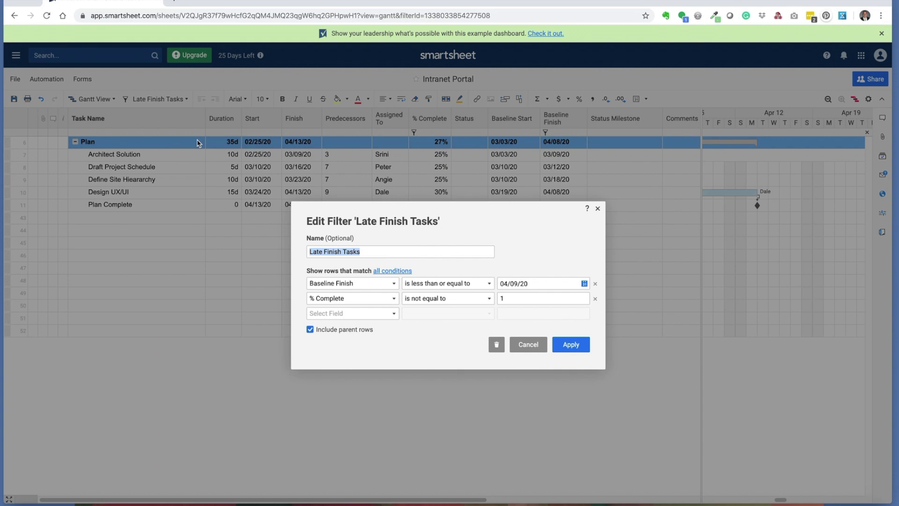
click(200, 140)
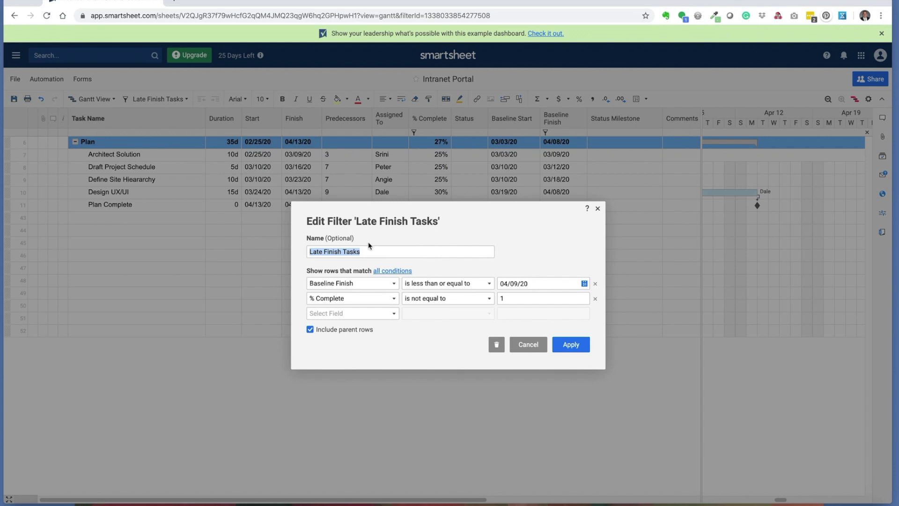
click(393, 251)
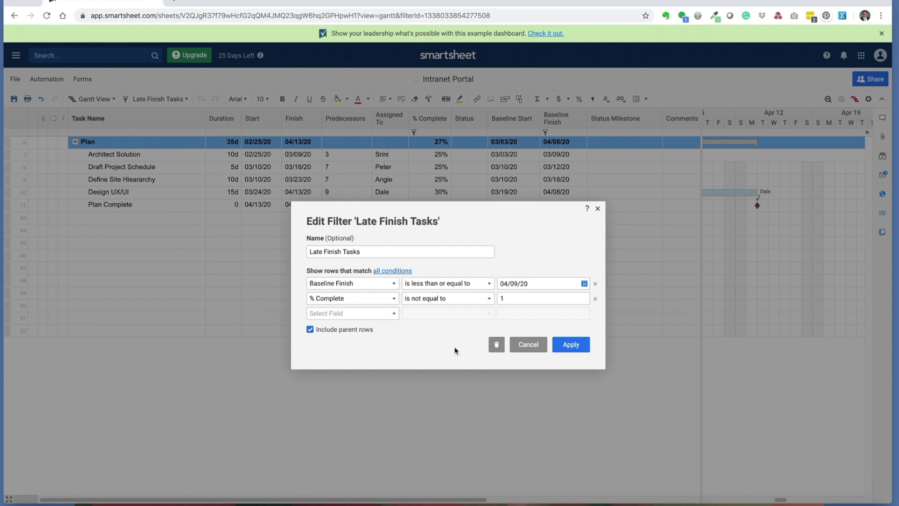
click(528, 345)
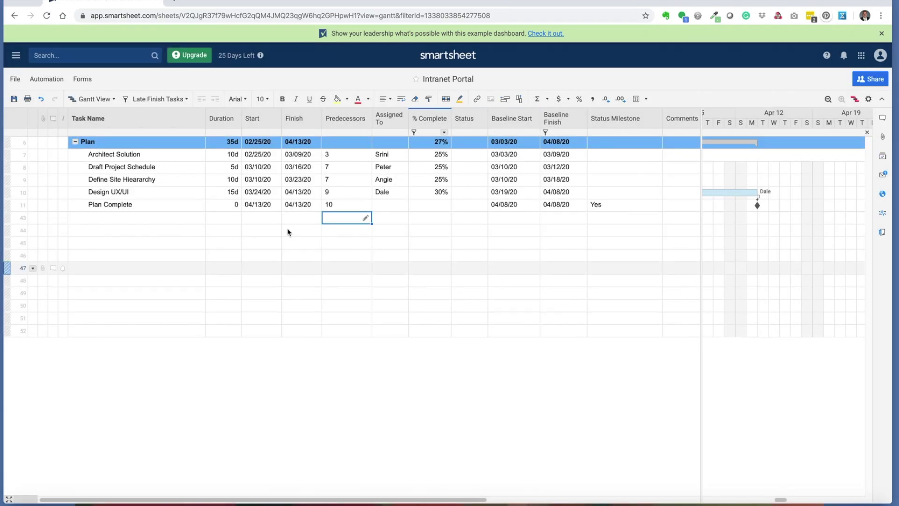
click(186, 100)
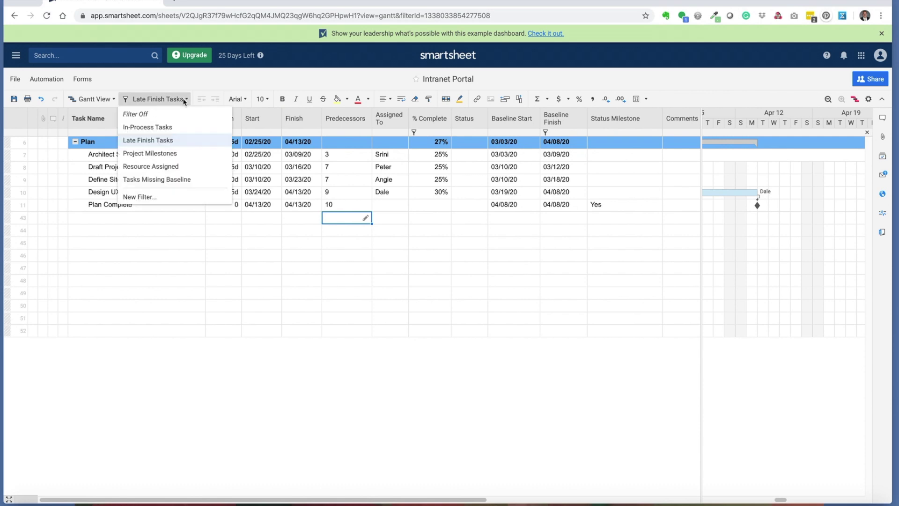
- Apply the Resource Assigned filter, leaving Scope Requirements and Define Site Hiearachy (2 of 42)
click(175, 167)
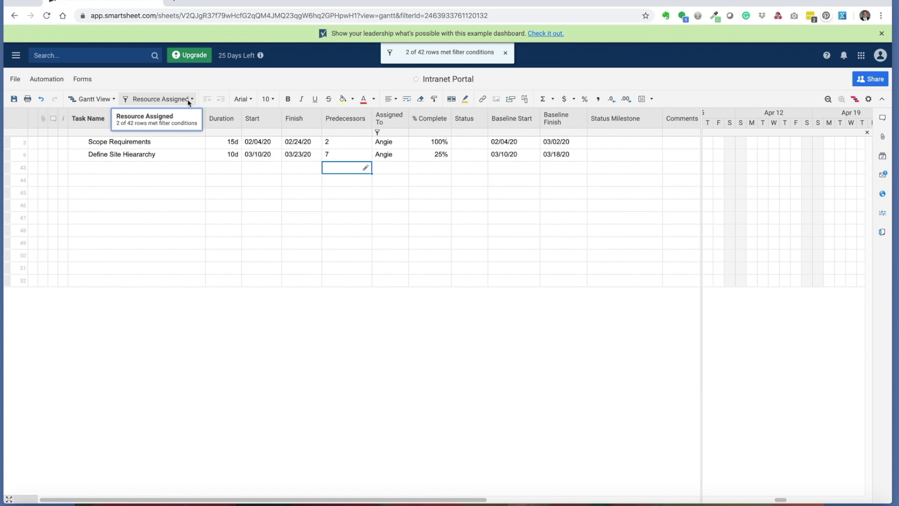
click(400, 133)
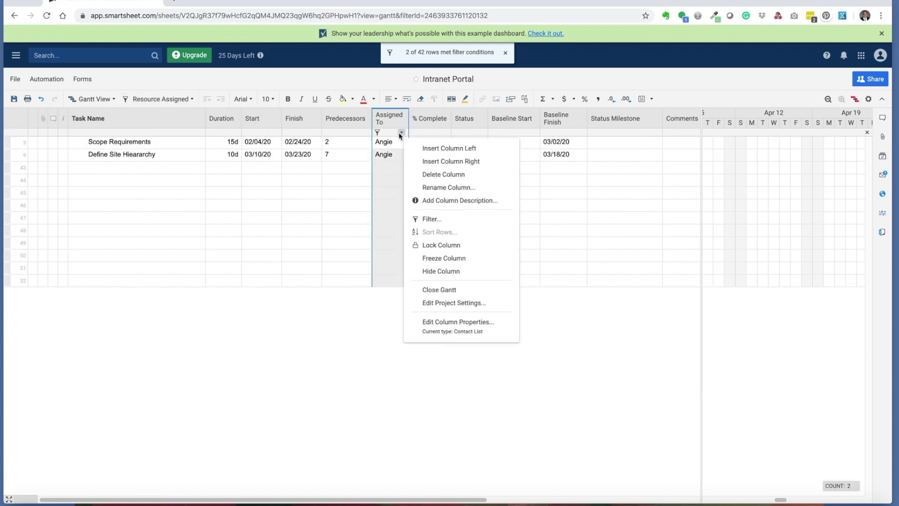
key(Escape)
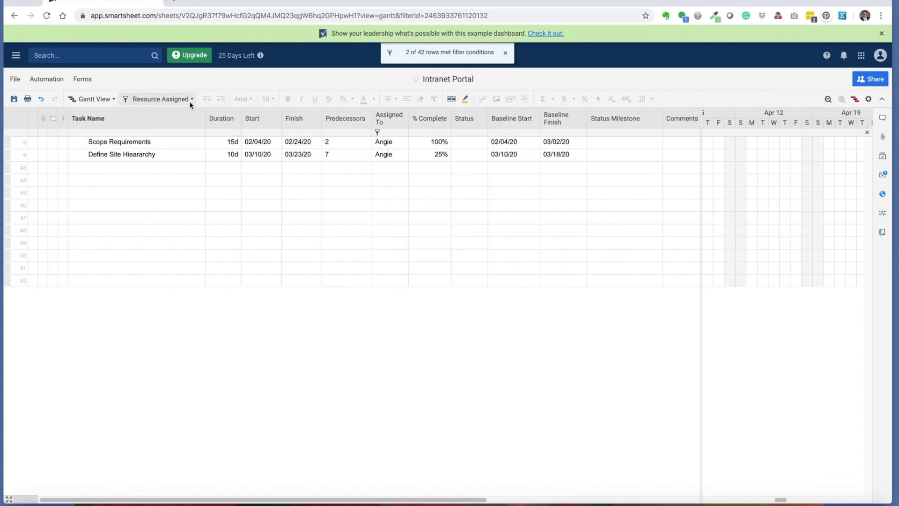
click(190, 101)
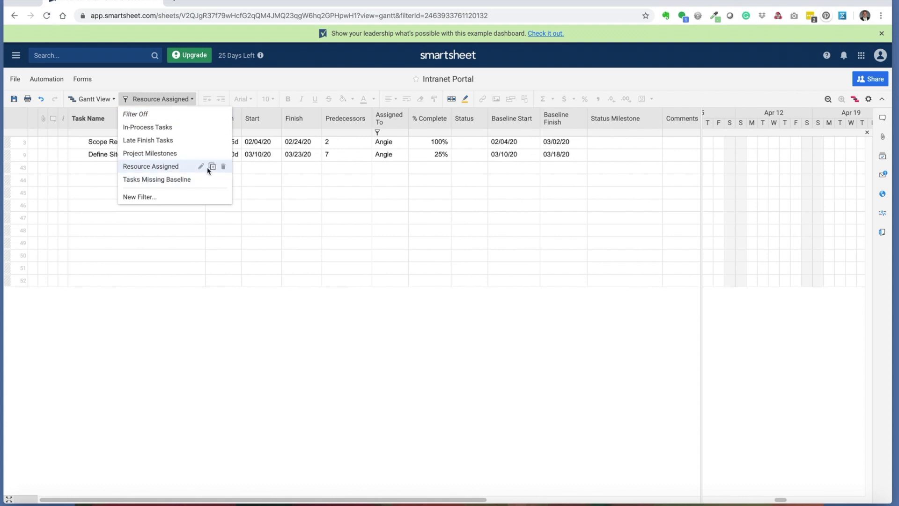
- Change the Resource Assigned filter to match a Blank Assigned To instead of the named person
click(201, 166)
click(474, 264)
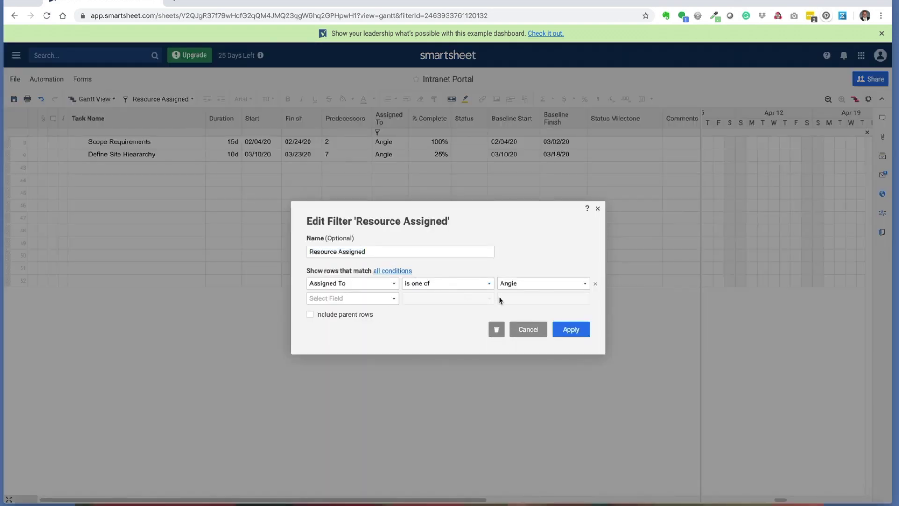
click(571, 284)
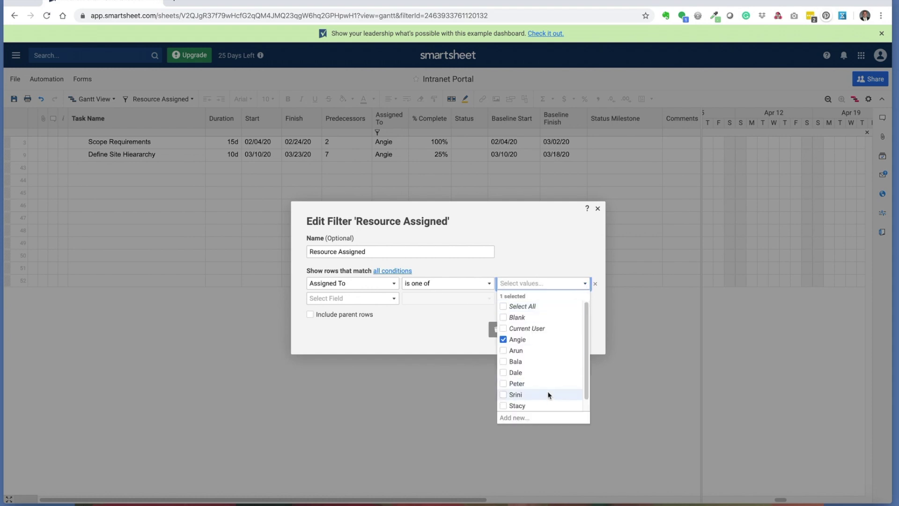
scroll(589, 354, down, 1)
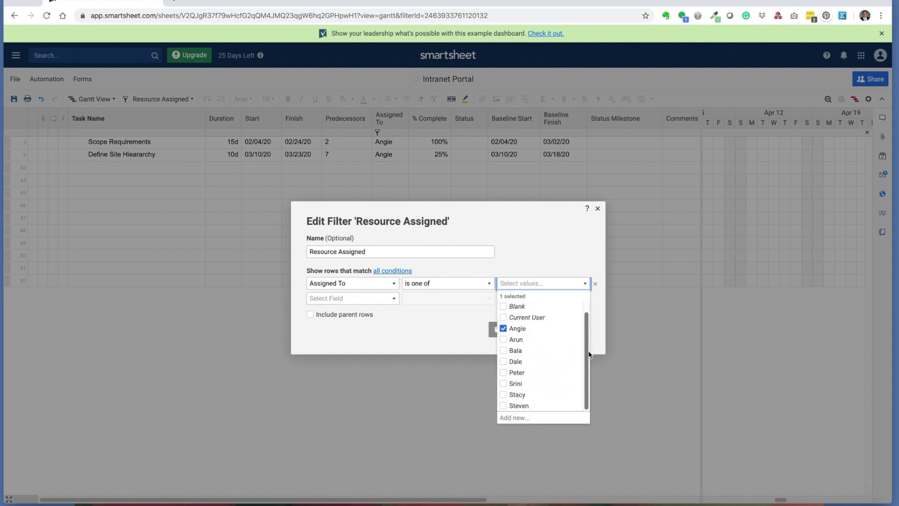
scroll(588, 352, up, 1)
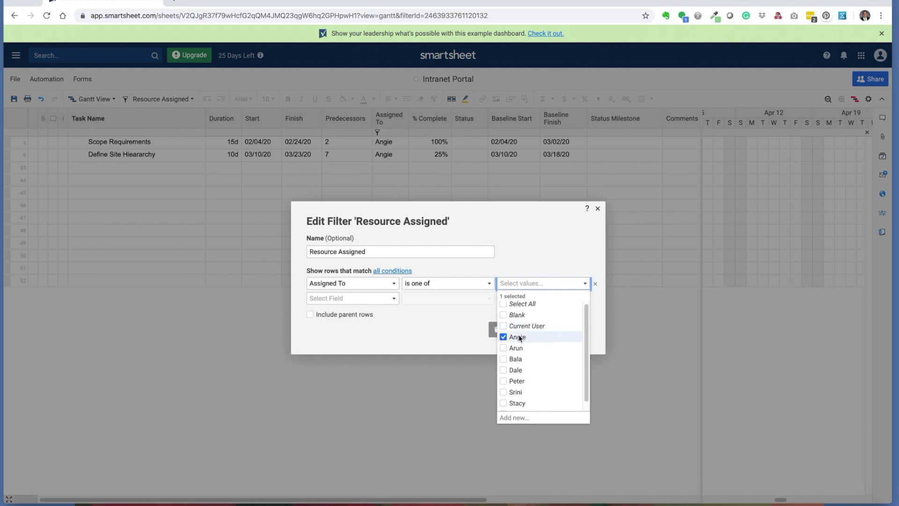
click(503, 338)
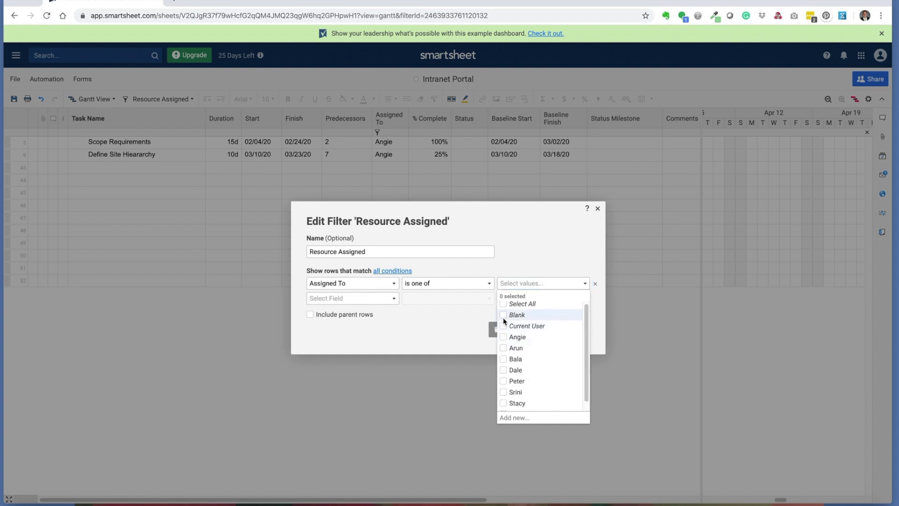
click(505, 315)
click(467, 423)
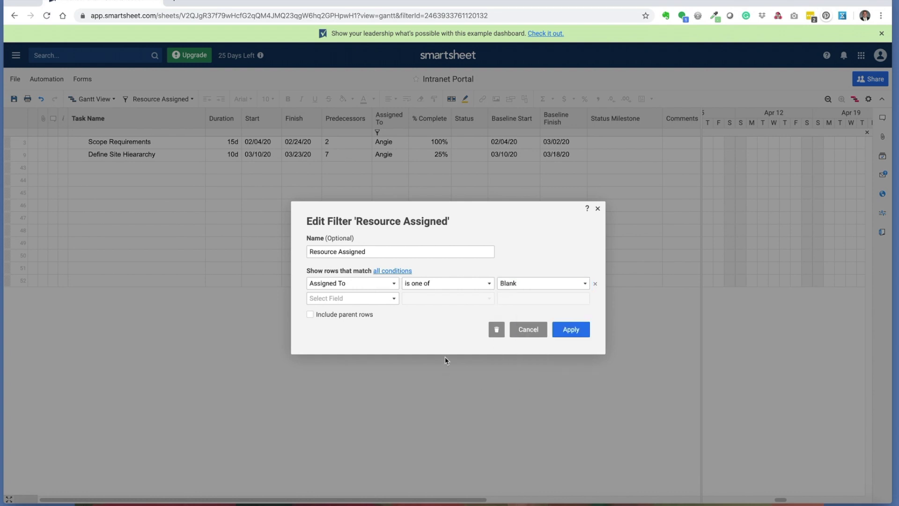
click(583, 330)
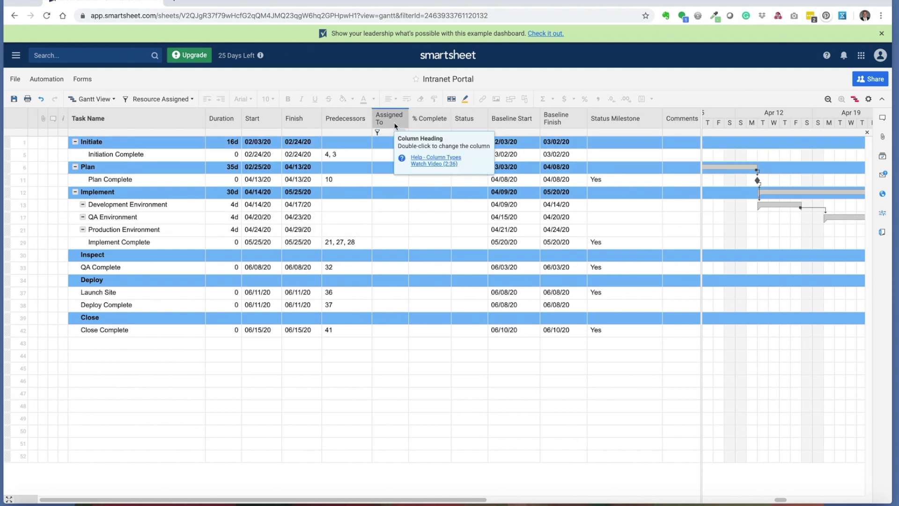
- Switch the Assigned To filter from Blank to one team member, leaving Develop Drupal theme and Develop Landing Pages
click(402, 133)
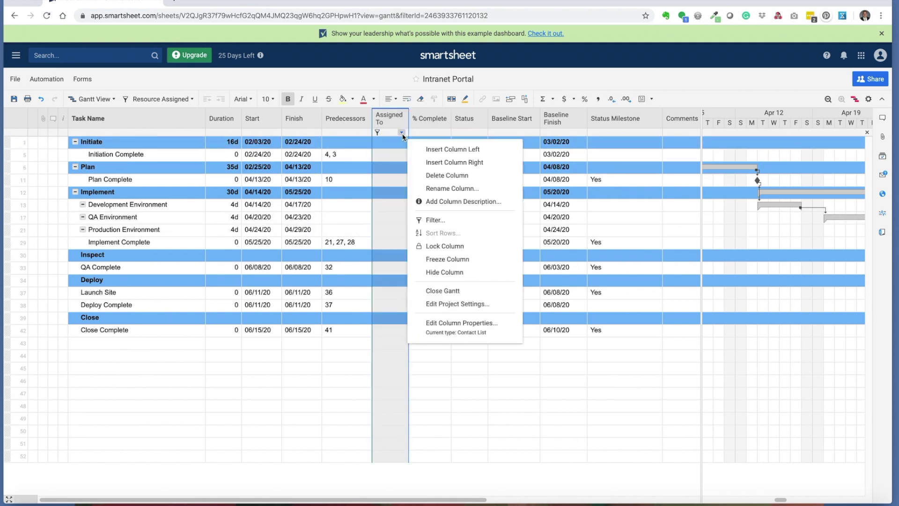
click(424, 220)
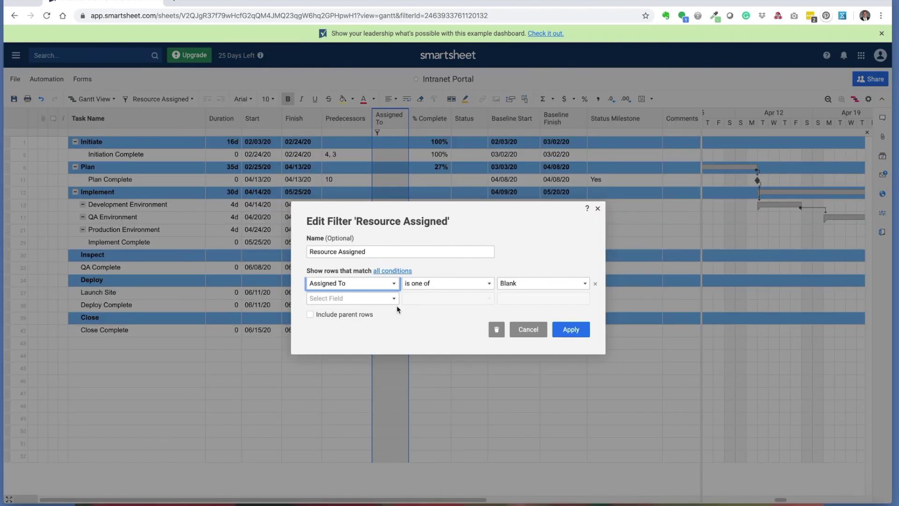
click(583, 284)
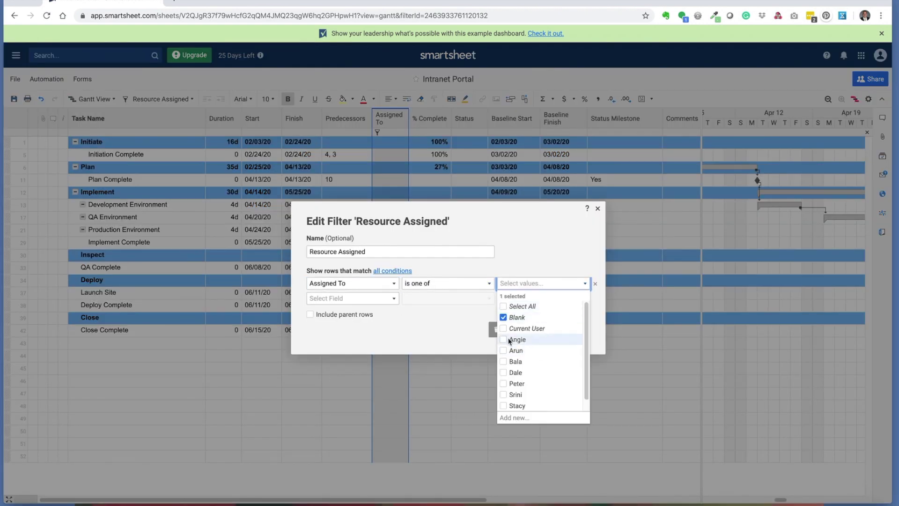
click(503, 317)
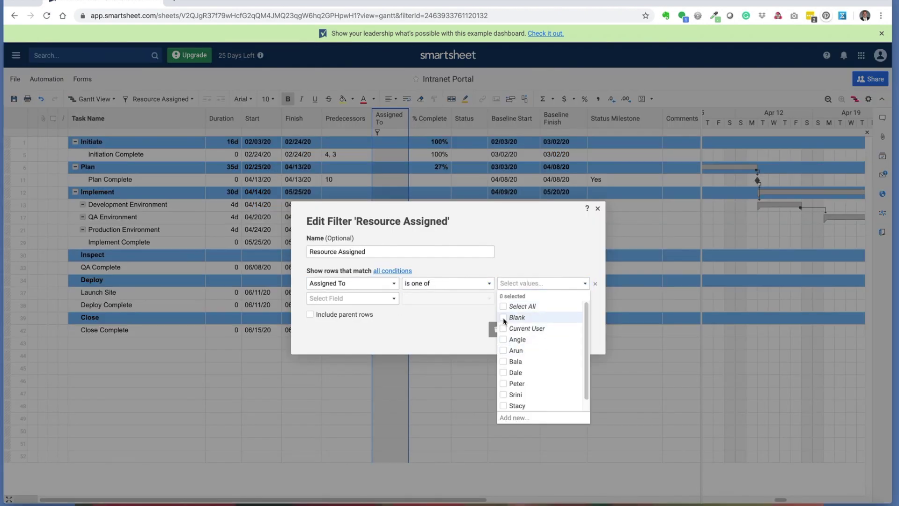
click(503, 350)
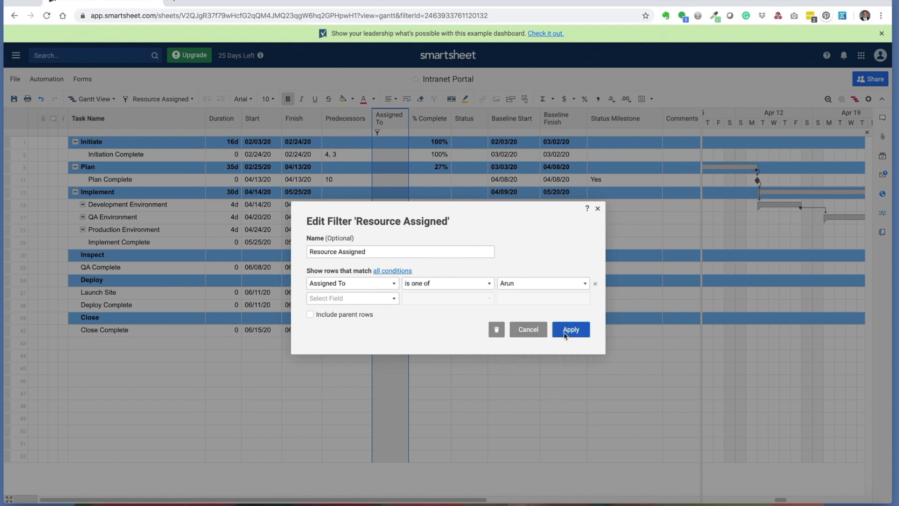
click(565, 334)
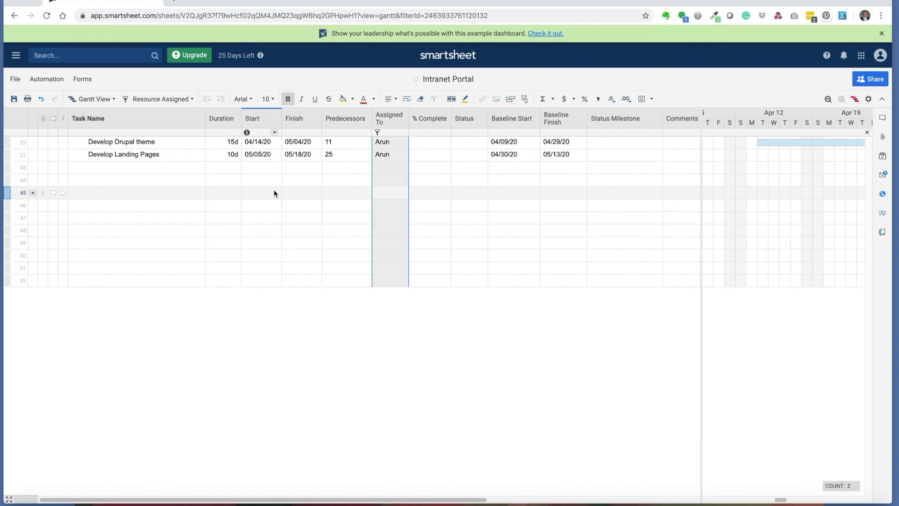
click(190, 100)
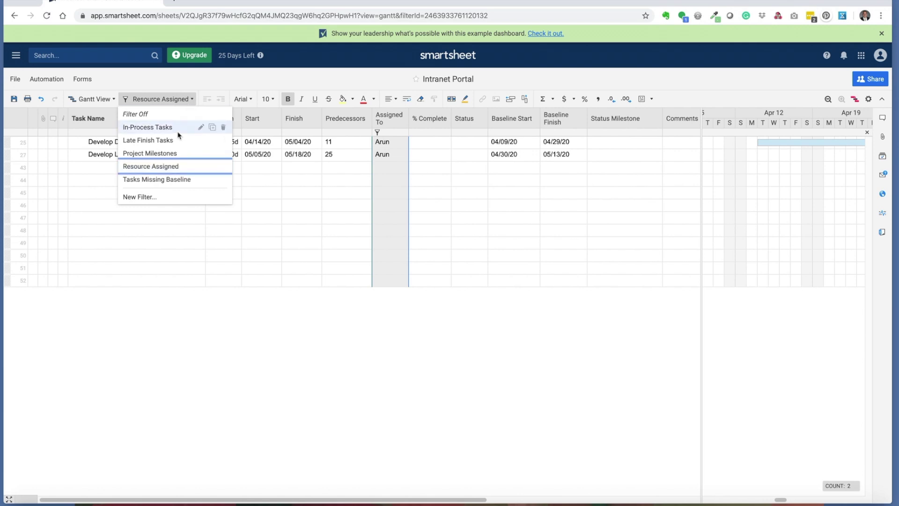
- Add a second and third assignee to the Resource Assigned filter, showing 5 of 42 rows
click(202, 167)
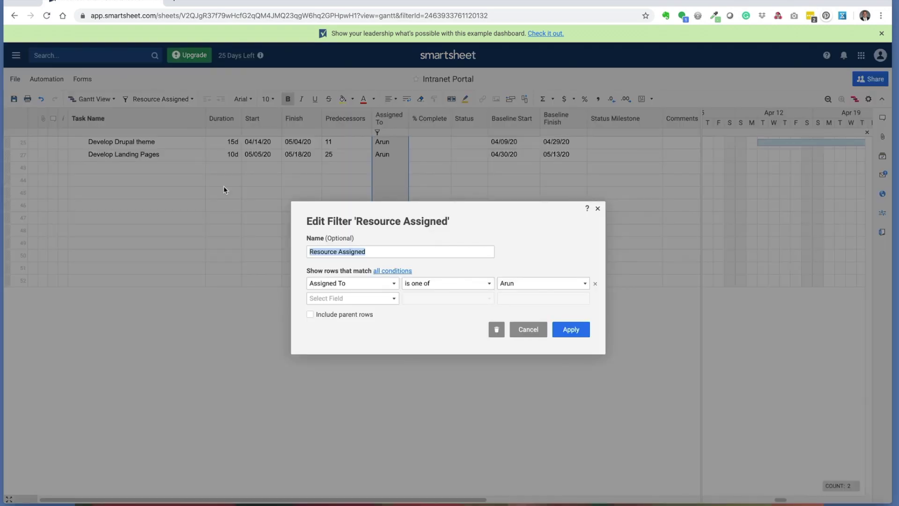
click(387, 252)
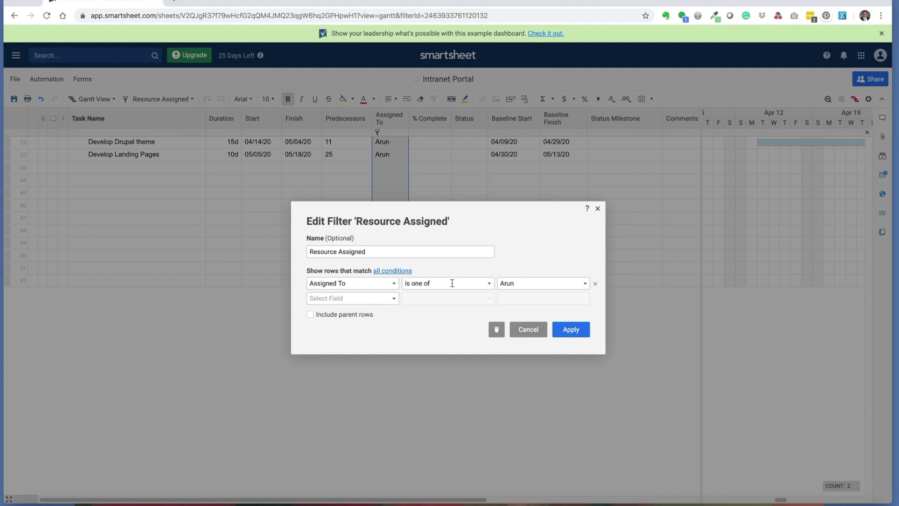
click(585, 284)
click(516, 362)
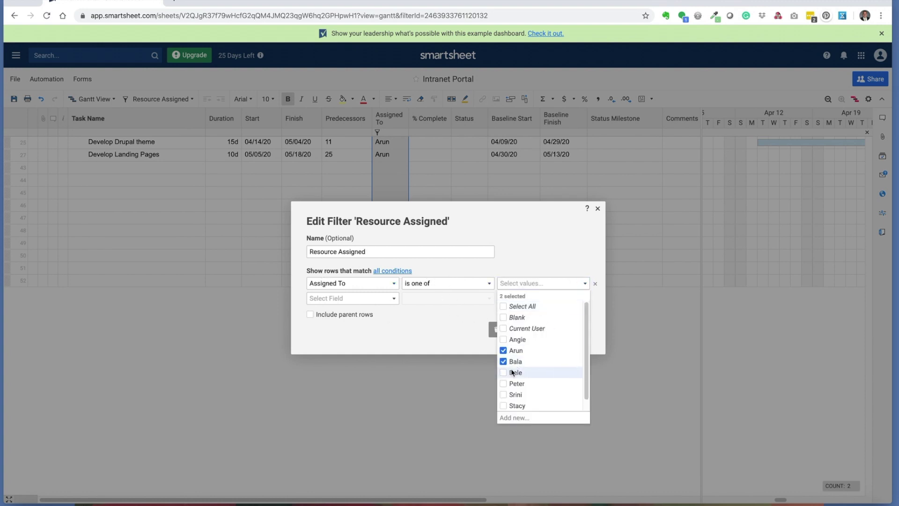
click(516, 373)
click(442, 331)
click(571, 329)
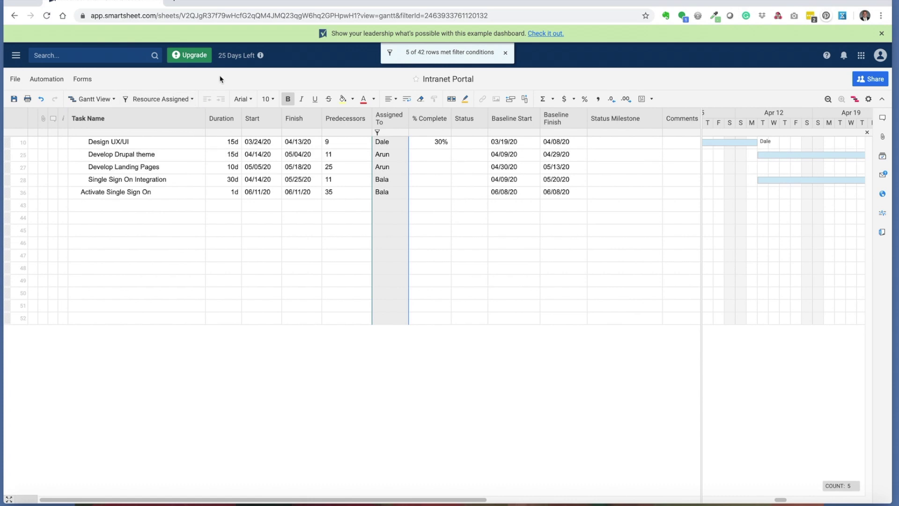
click(192, 99)
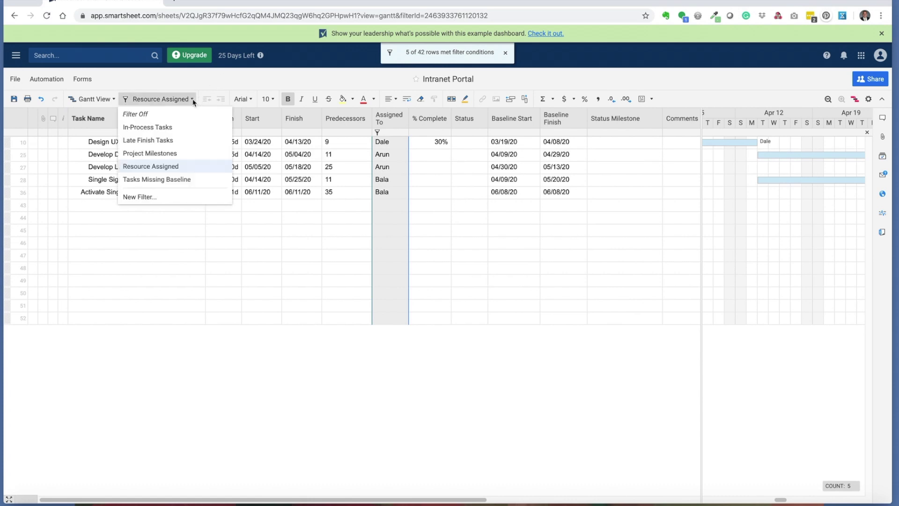
- Apply the Project Milestones filter (Duration equal to 0) to show the seven milestone rows
click(161, 154)
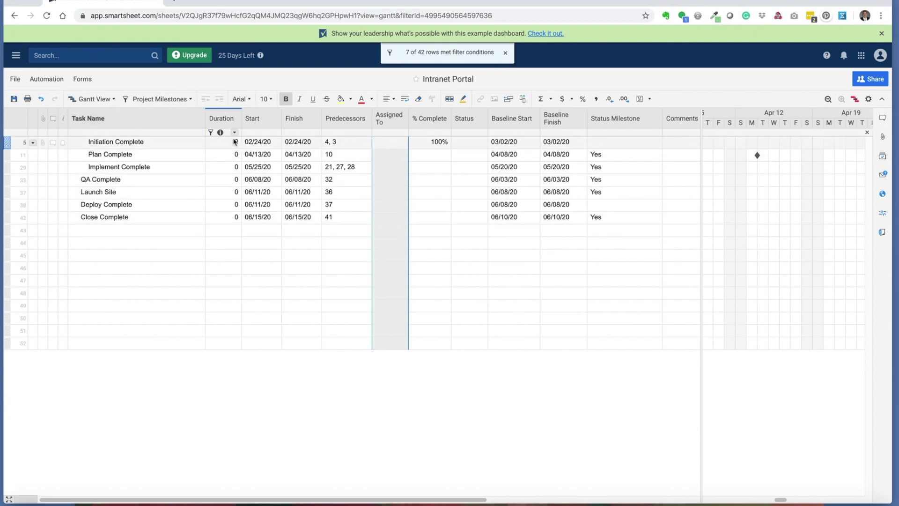
click(189, 99)
- Edit the Project Milestones filter to include parent rows, then apply it
click(201, 153)
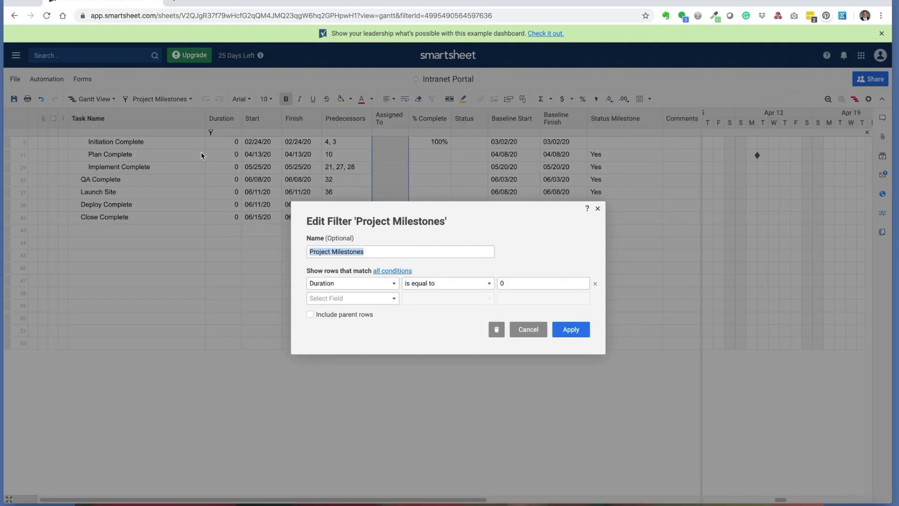
click(359, 283)
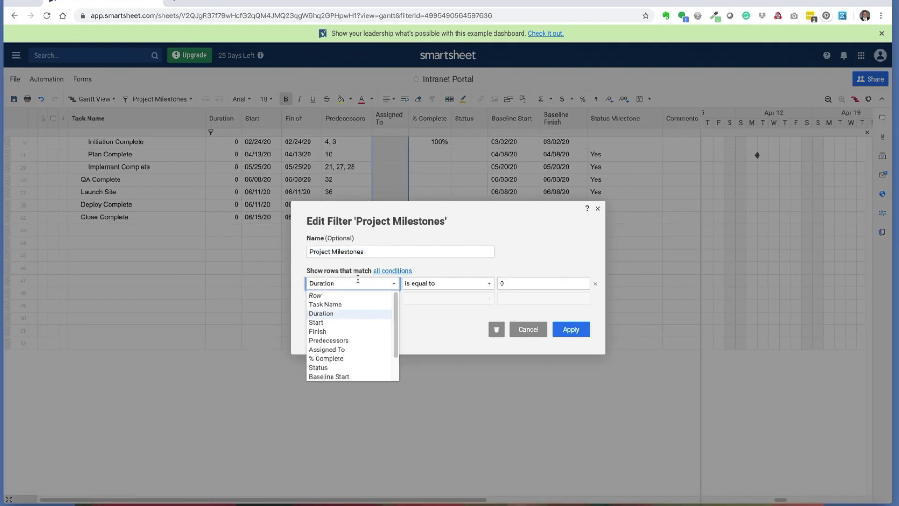
click(570, 255)
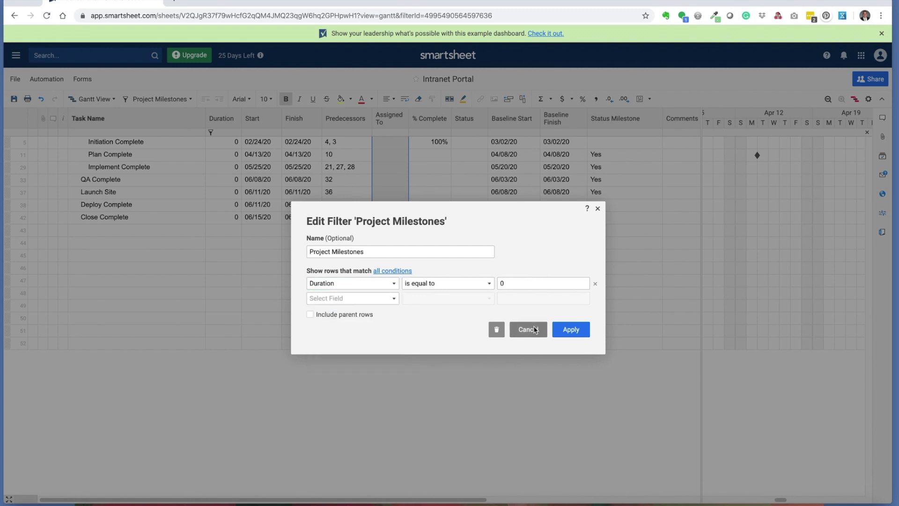
click(321, 314)
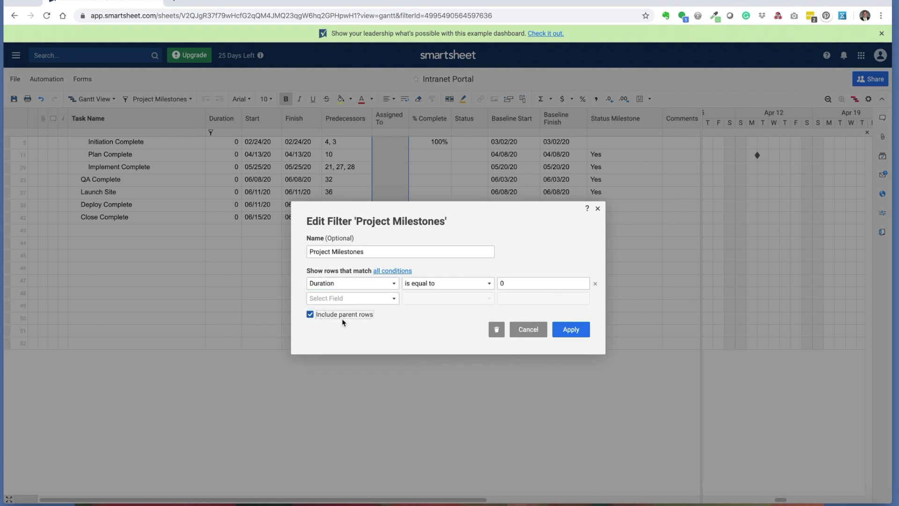
click(568, 330)
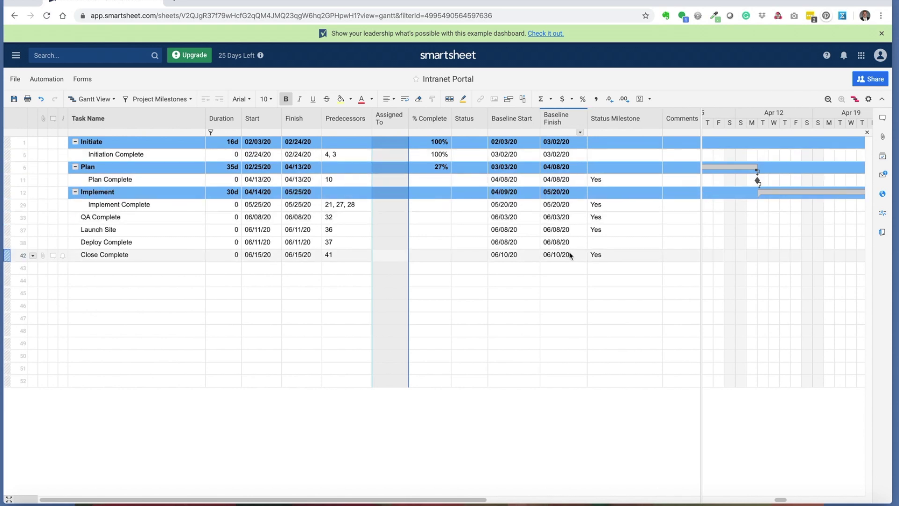
click(191, 100)
- Create and apply a 'Project Milestone Status' filter where Status Milestone is equal to Yes
click(185, 197)
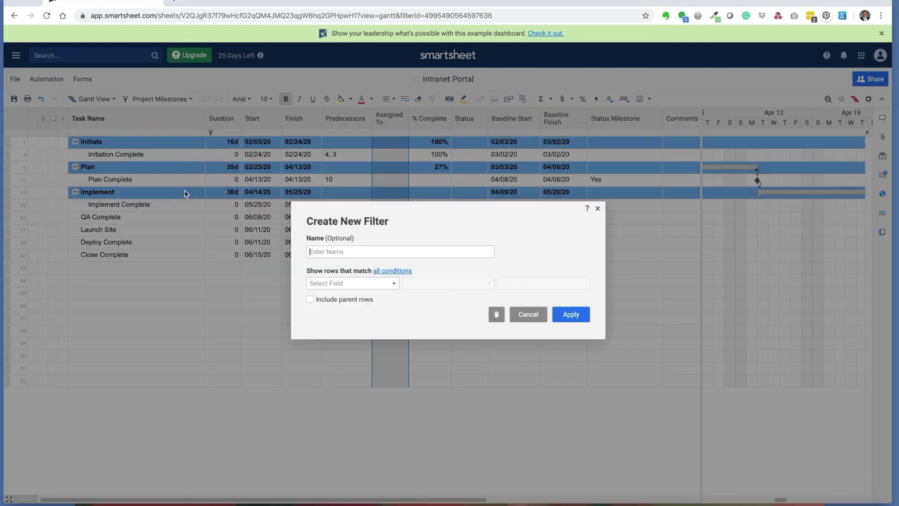
text(Project Milestone Status)
click(397, 287)
scroll(359, 361, down, 3)
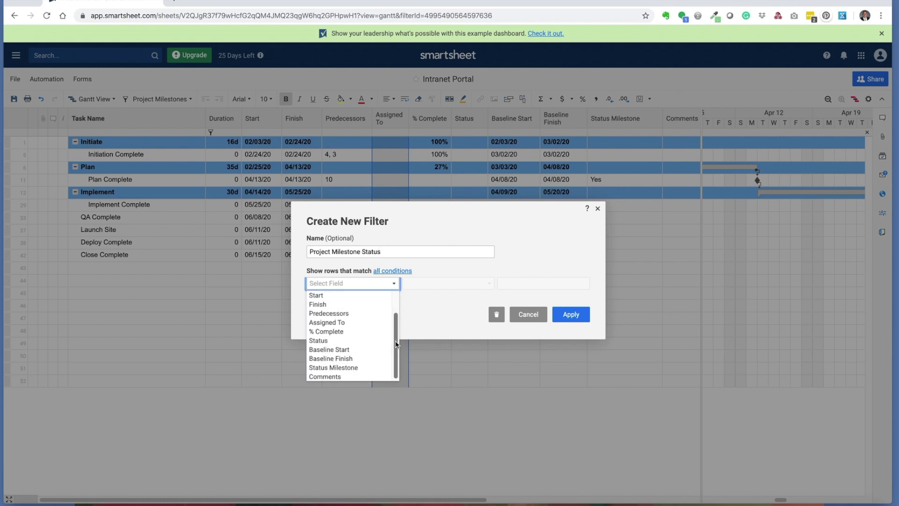
click(361, 367)
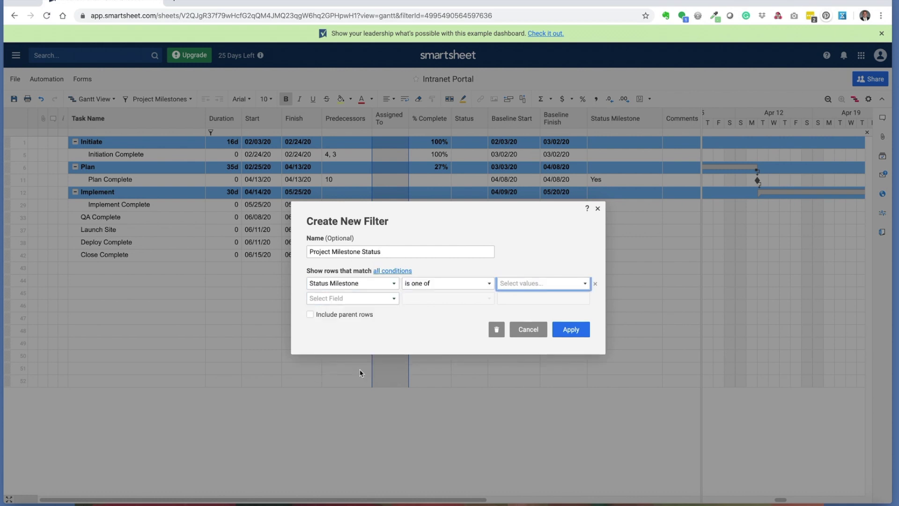
click(489, 284)
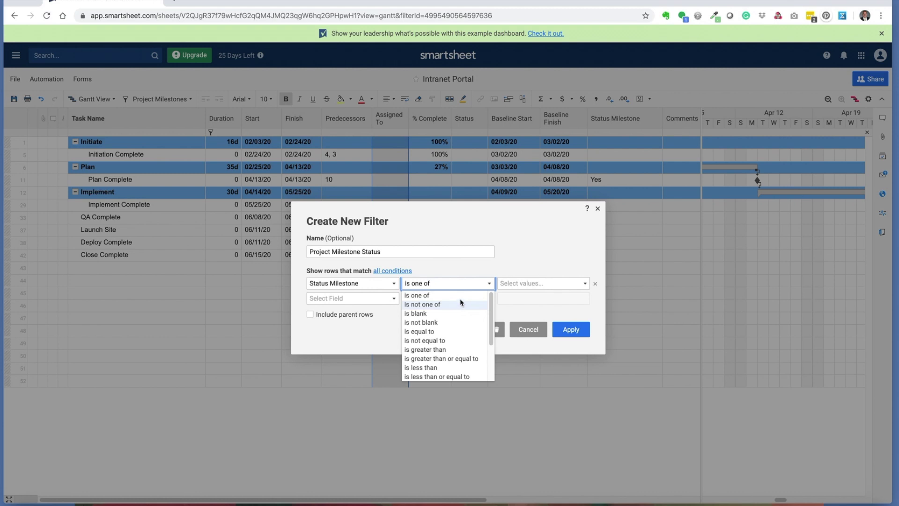
click(457, 331)
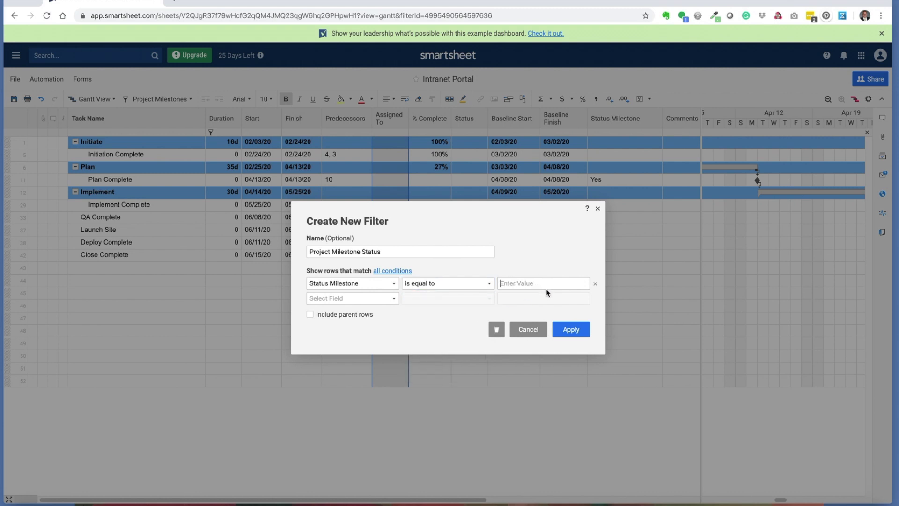
text(Yes)
click(571, 329)
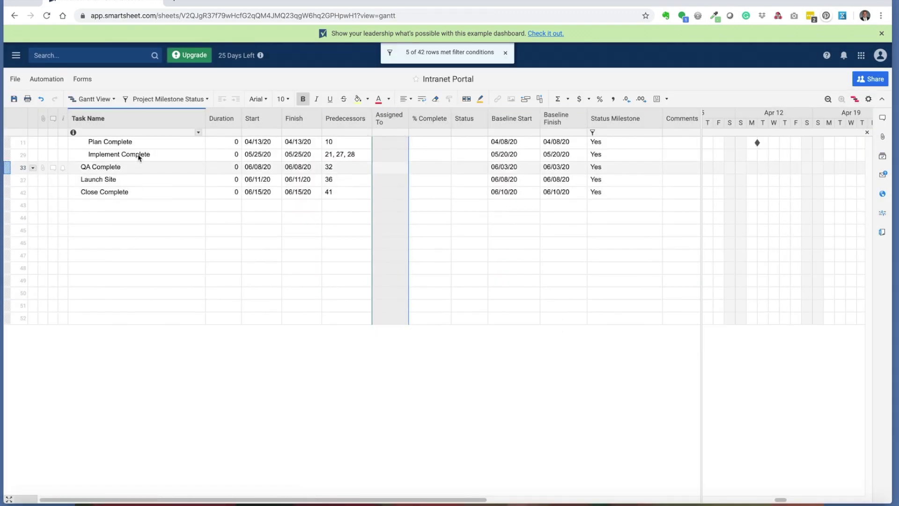